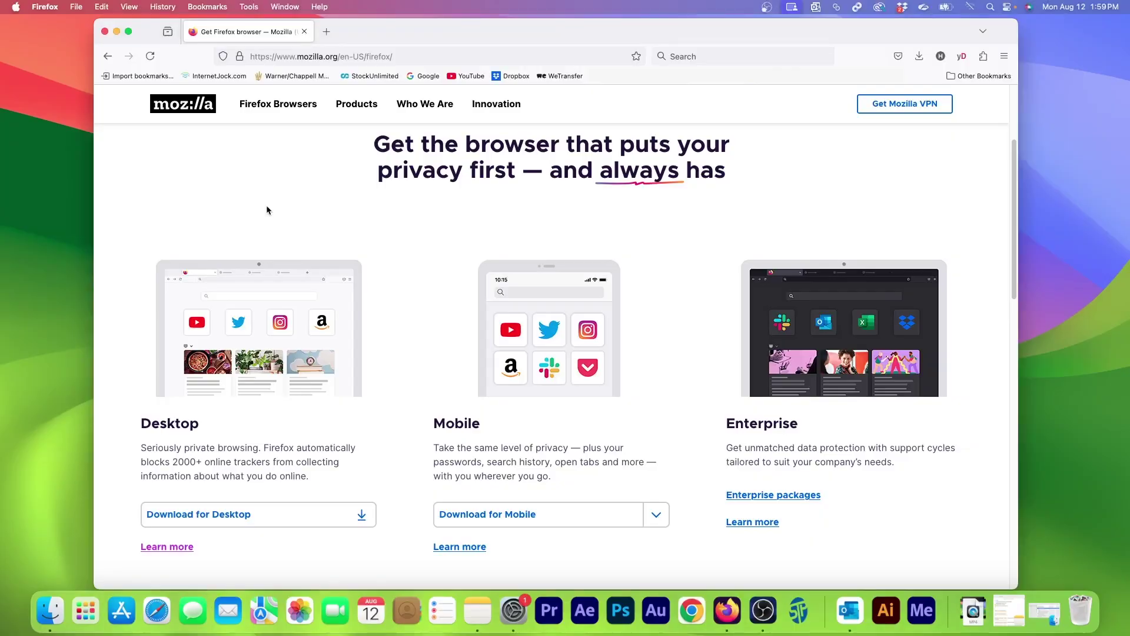
Load the router admin page at 192.168.254.254 and go to Wireless Setup
key("super+l")
type("192.168.254.254")
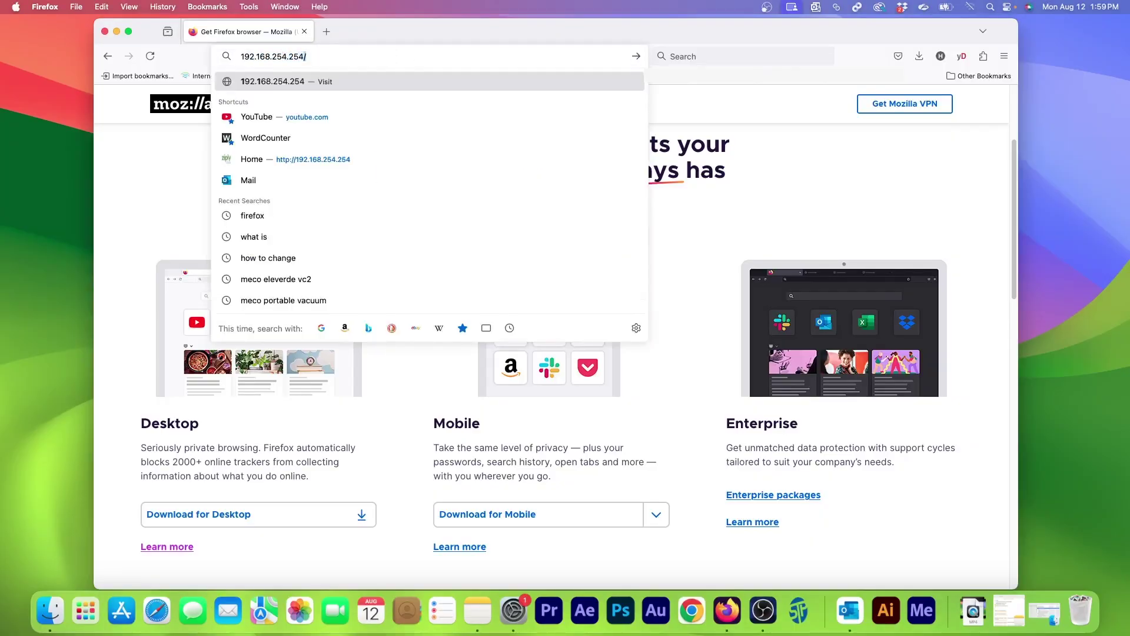
key("Return")
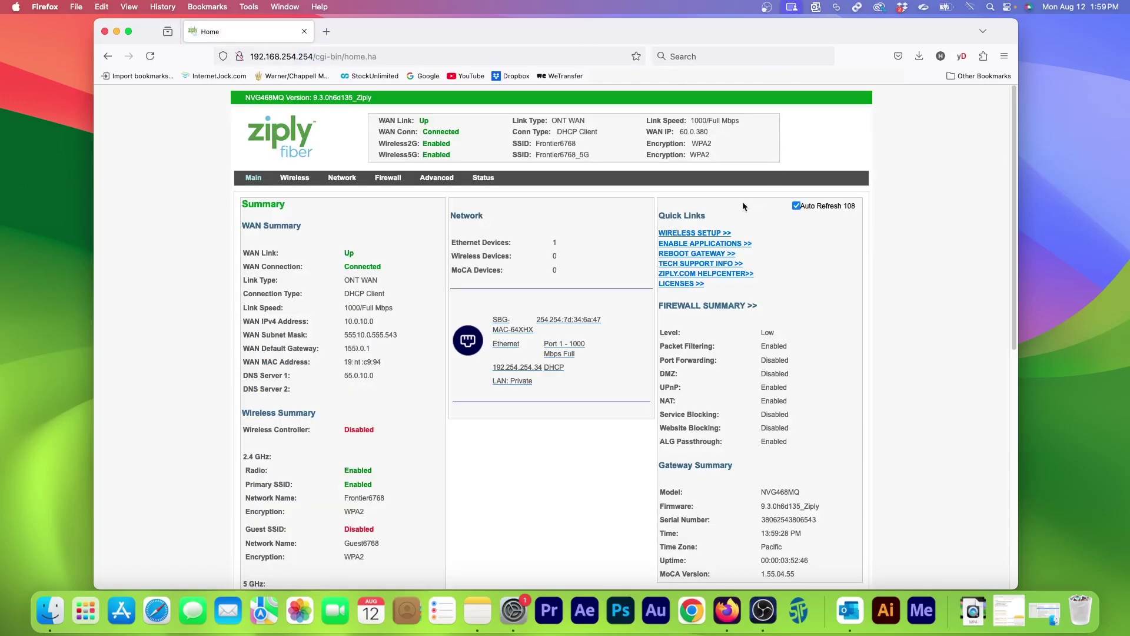
left_click(720, 235)
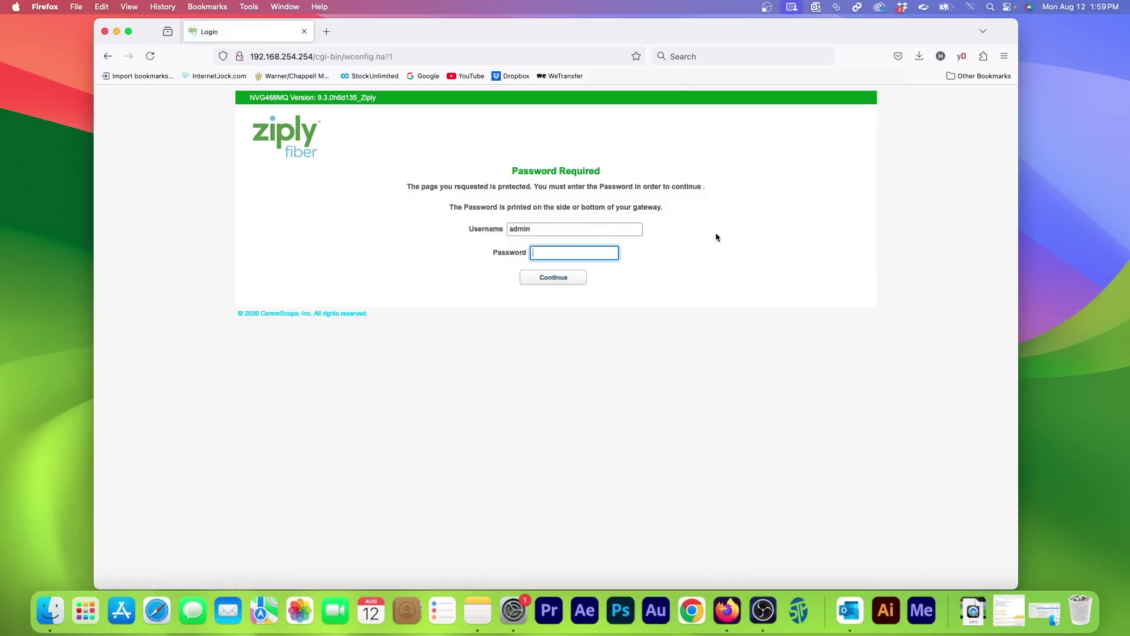
Sign in with the gateway password and decline Firefox's offer to save it
type("***")
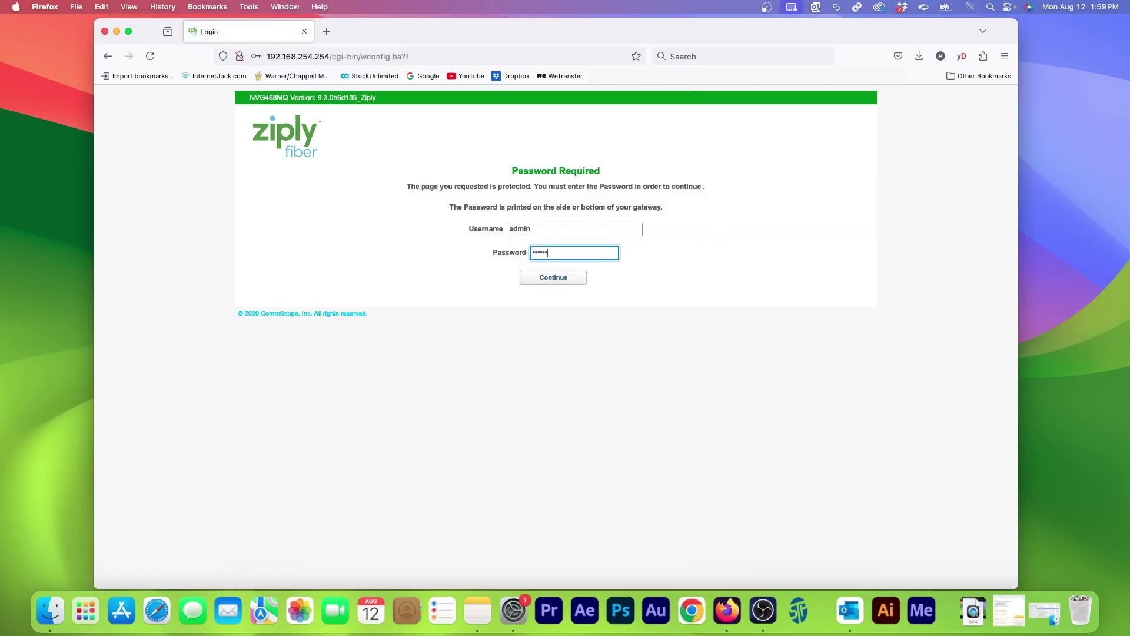
left_click(567, 279)
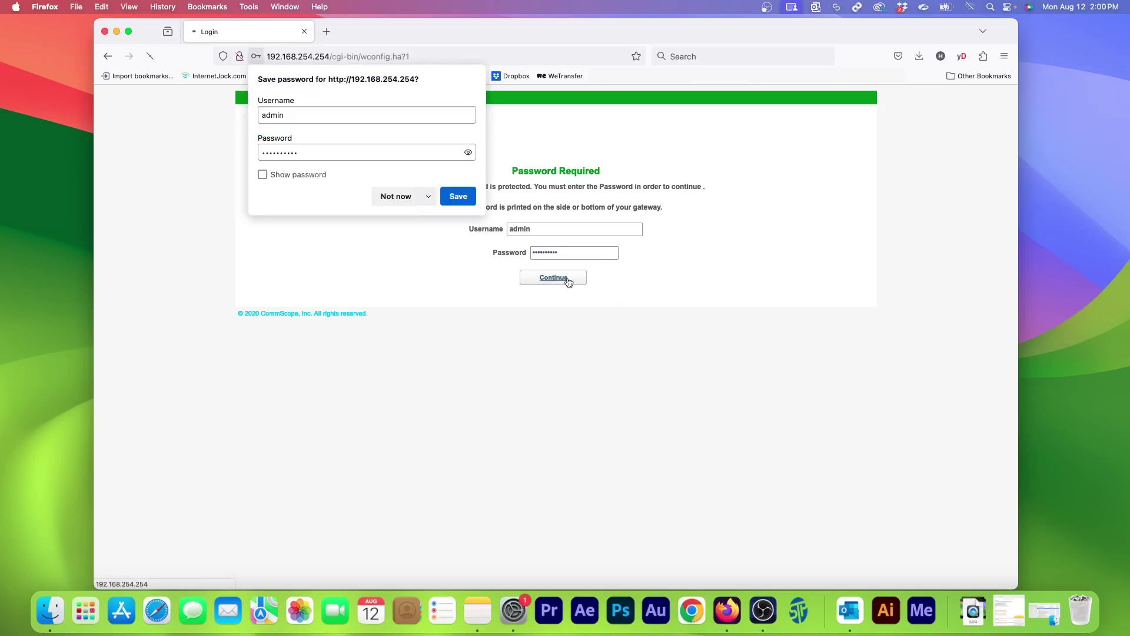
key("Escape")
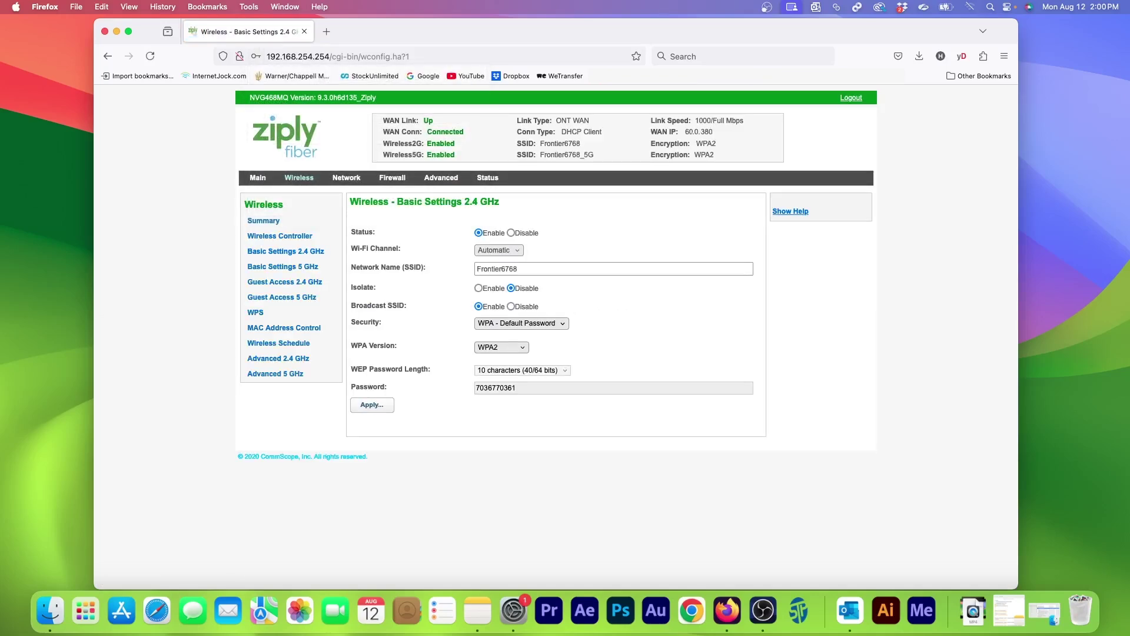
On Guest Access 2.4 GHz, enable the guest SSID, rename it StarfleetCommand, and set a new password
left_click(300, 285)
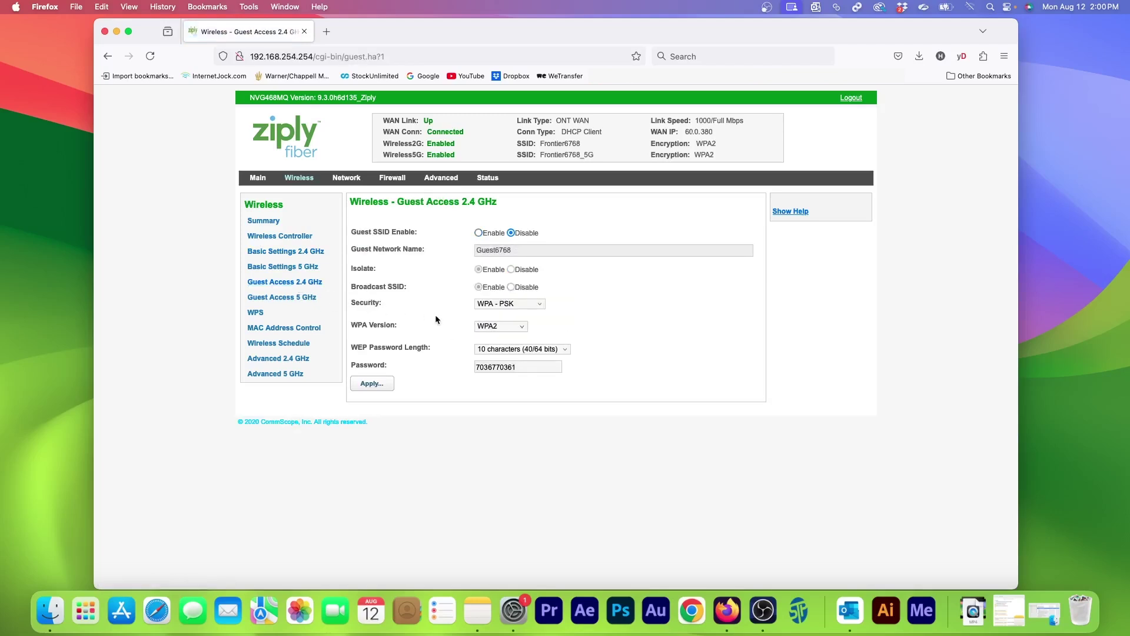
left_click(475, 233)
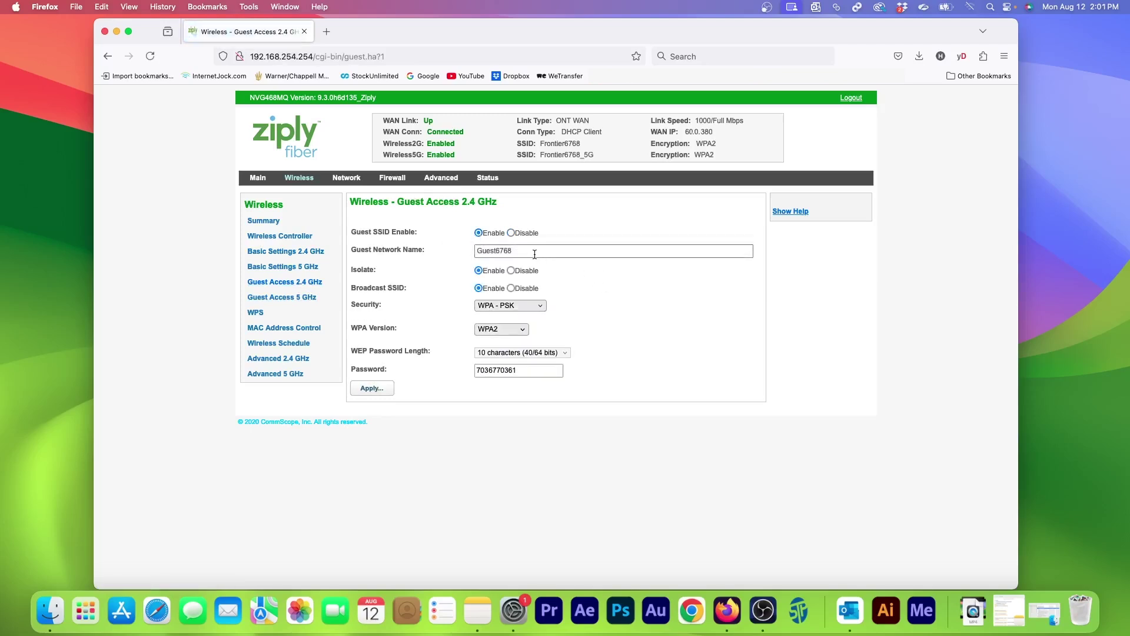
left_click_drag(532, 255, 460, 254)
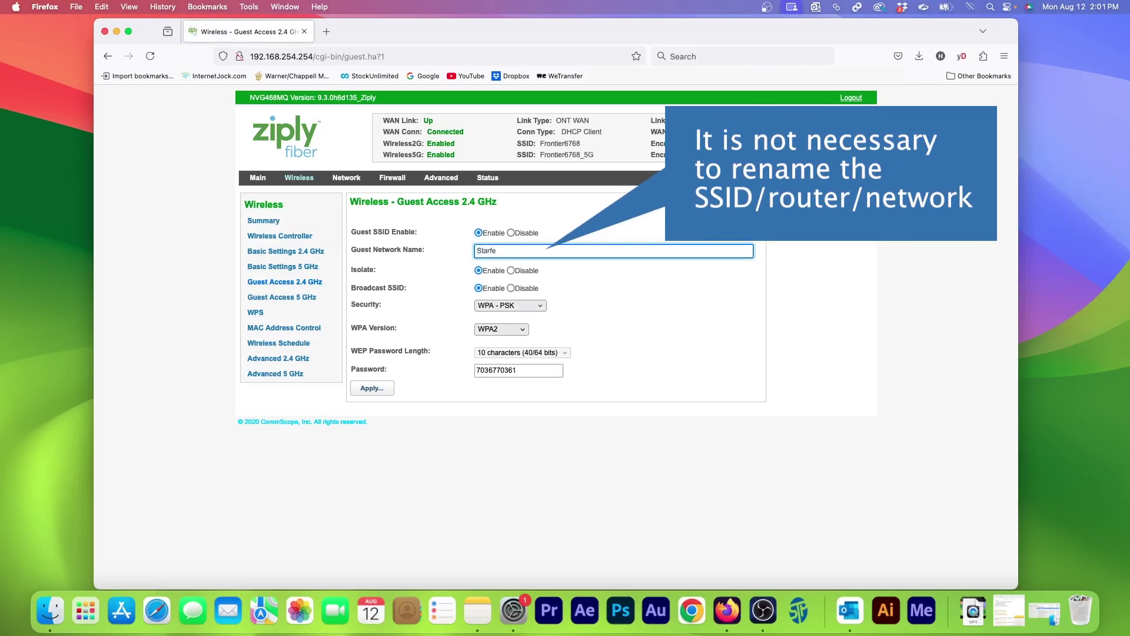
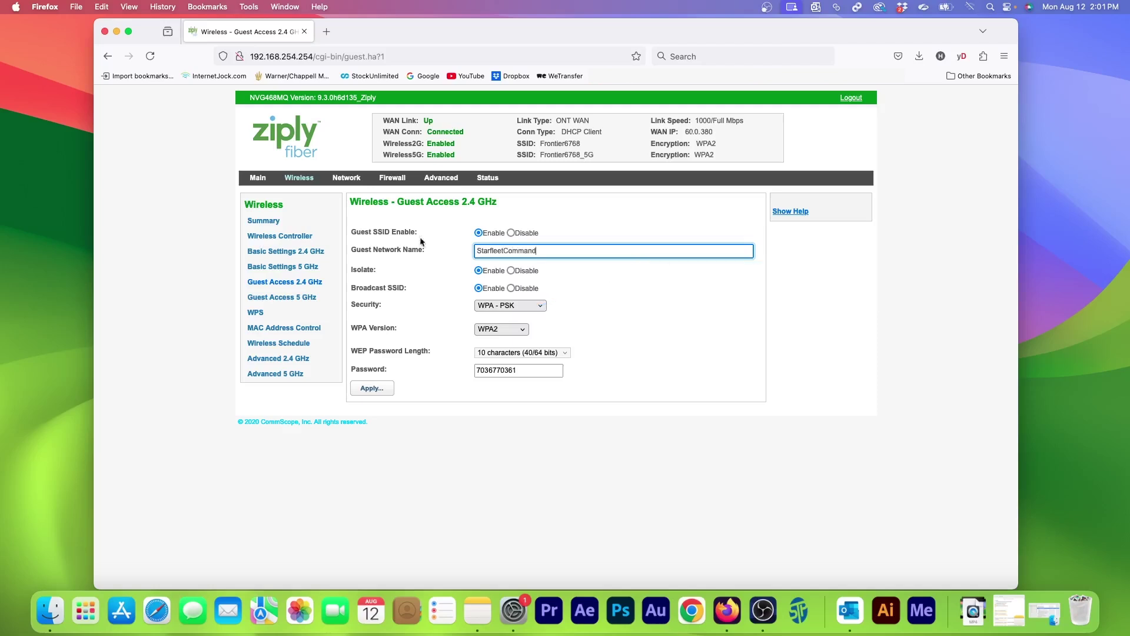
double_click(516, 371)
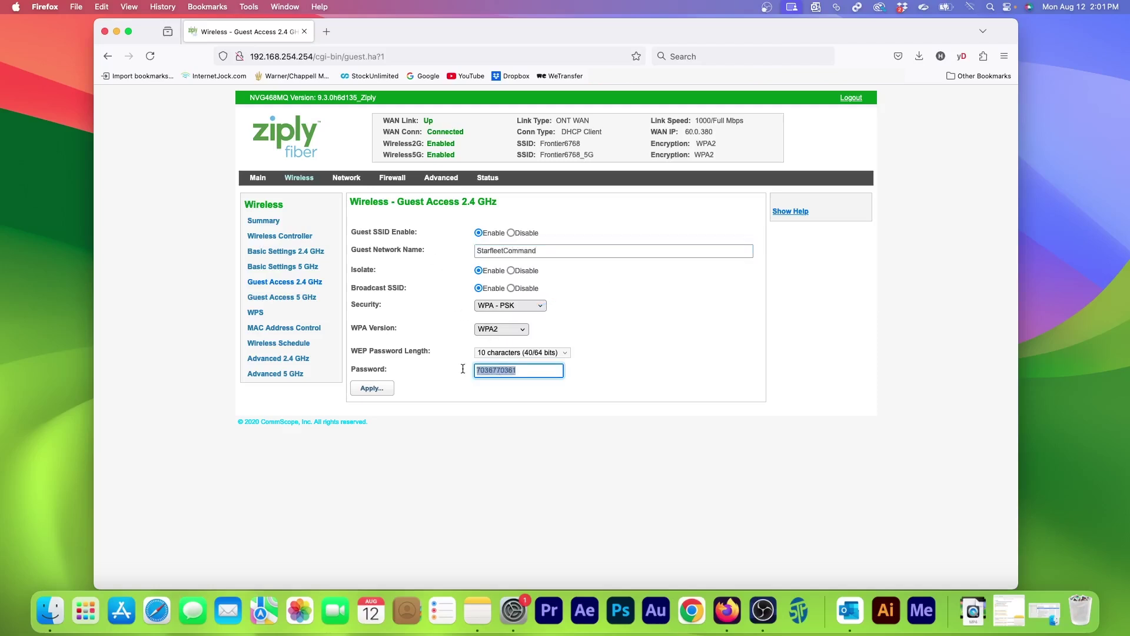
Apply the 2.4 GHz guest changes and confirm the Wi-Fi Warning with Continue
left_click(379, 391)
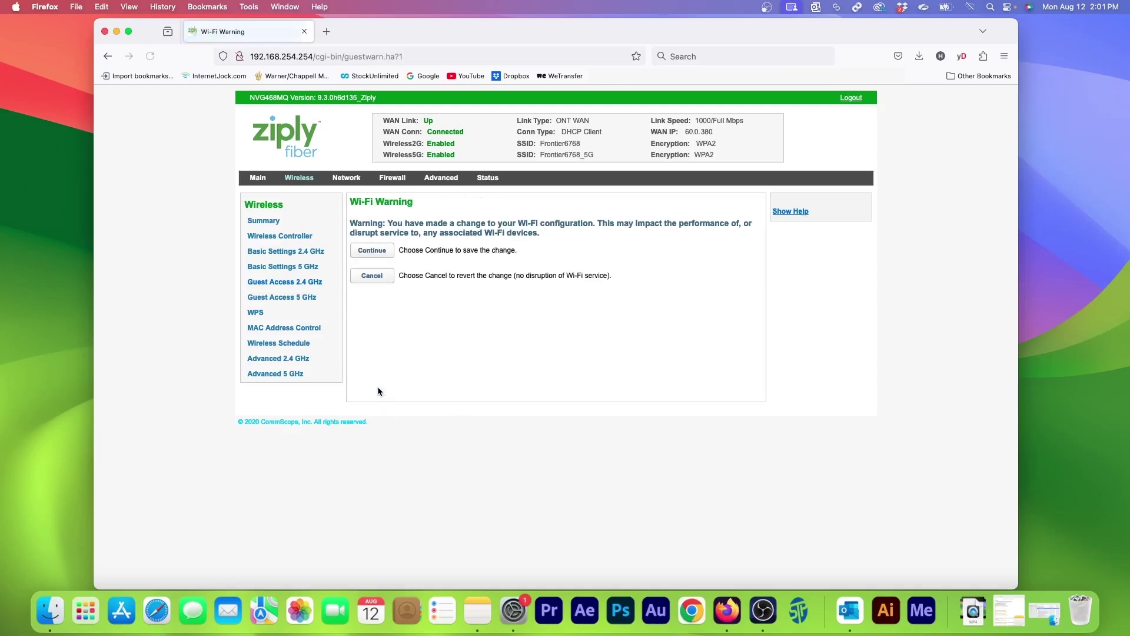
left_click(373, 251)
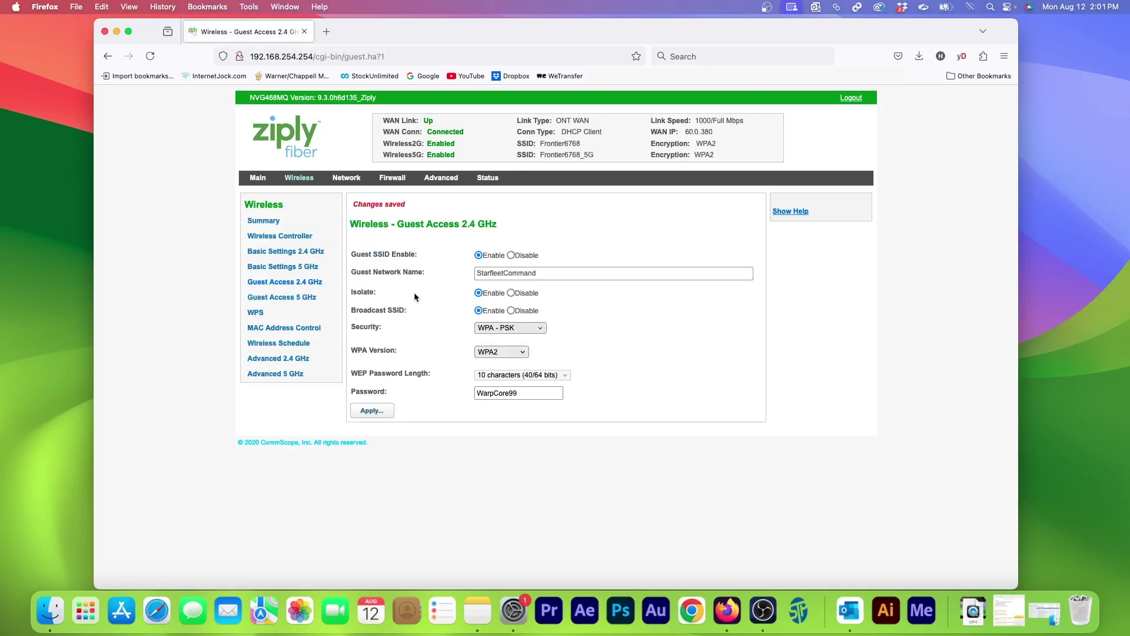
left_click(302, 298)
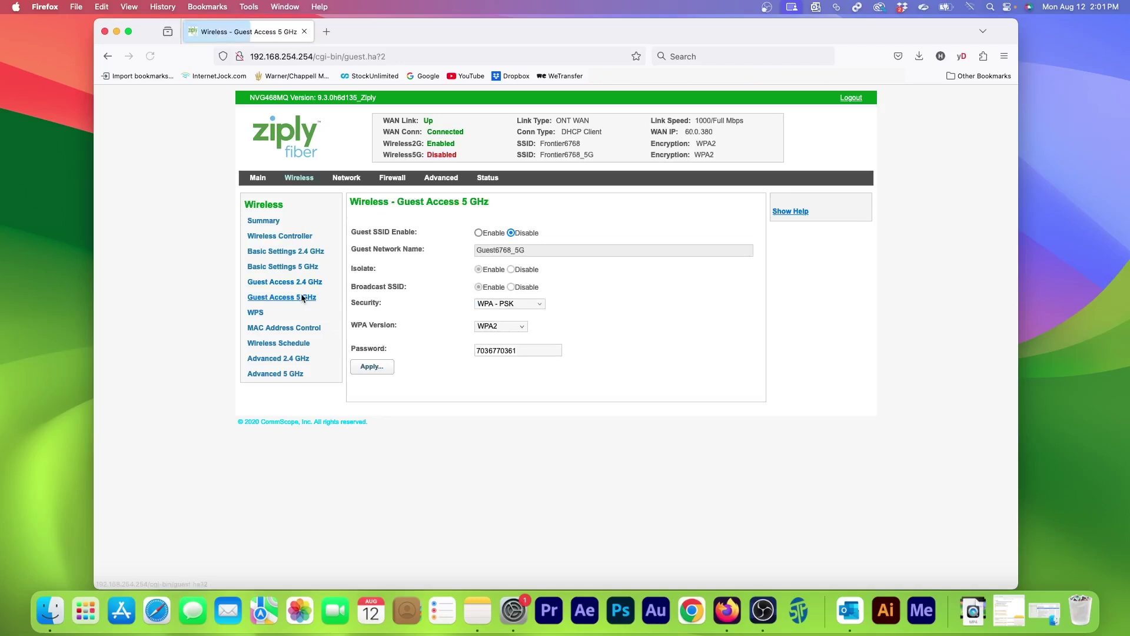
Enable the 5 GHz guest network and rename it StarfleetCommand_5G
left_click(478, 232)
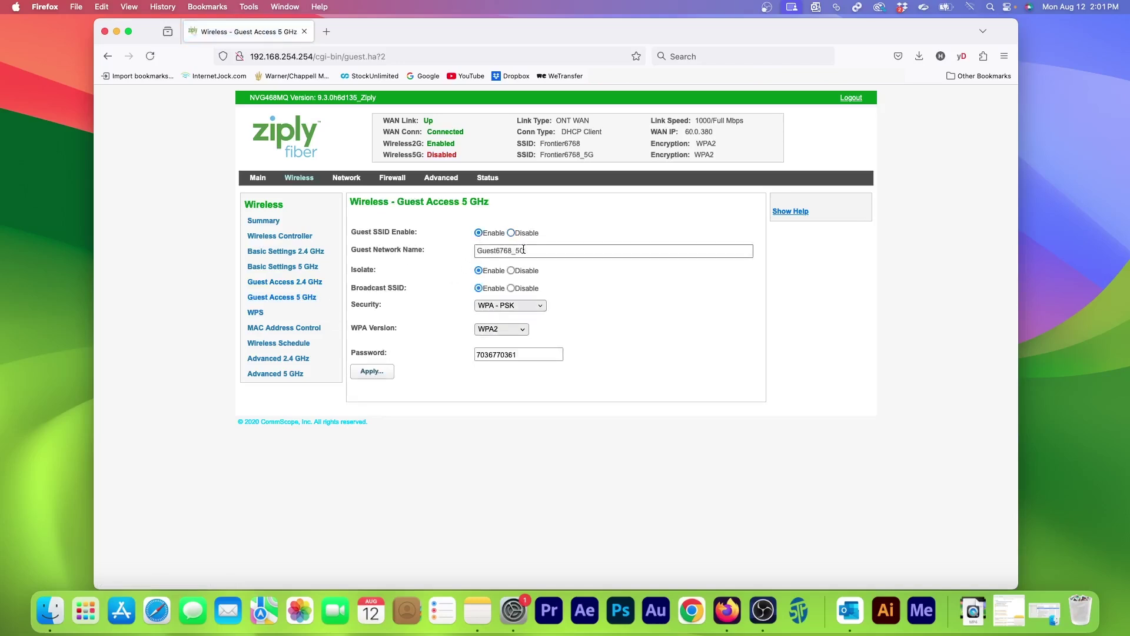
left_click_drag(510, 251, 477, 251)
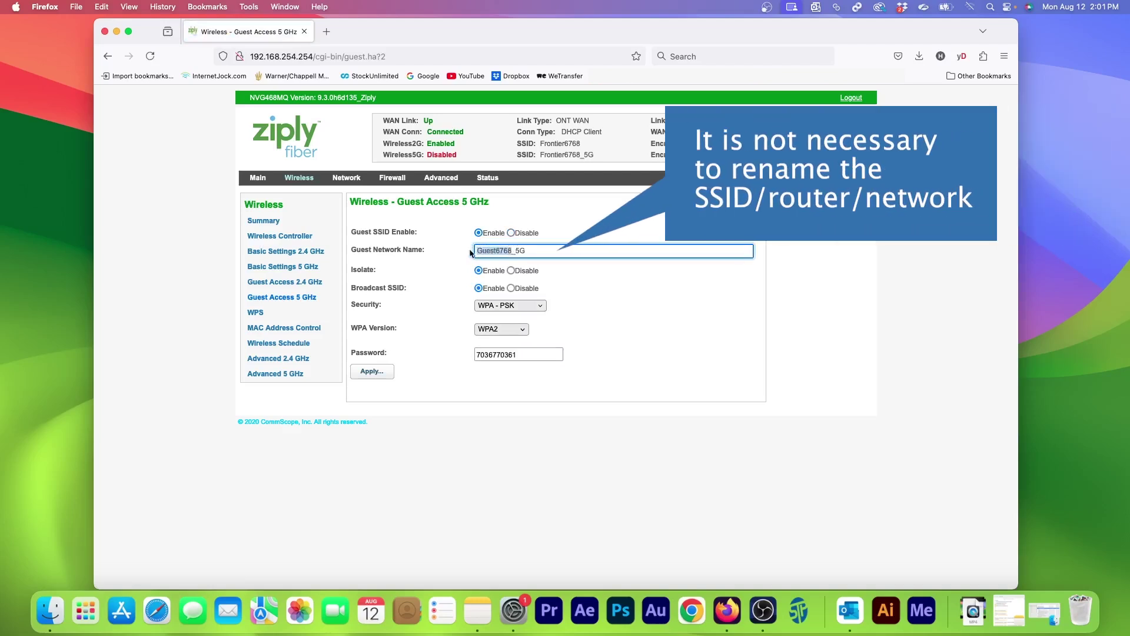
type("Starfe")
key("BackSpace")
type("leetCommand")
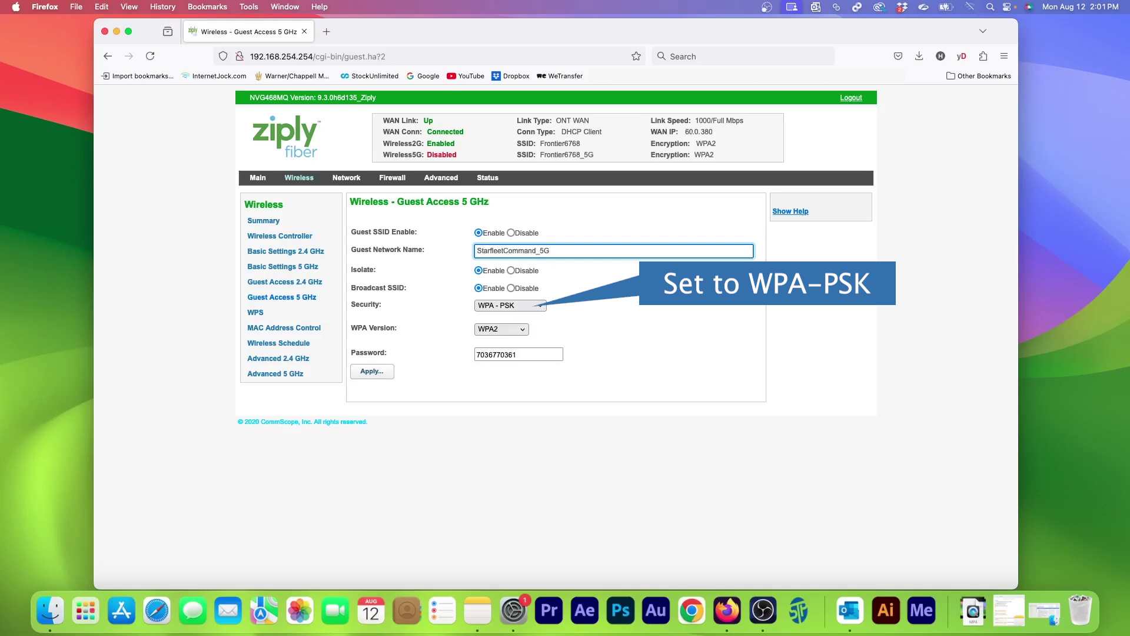
Replace the 5 GHz guest password with a new one and apply the changes
left_click(519, 354)
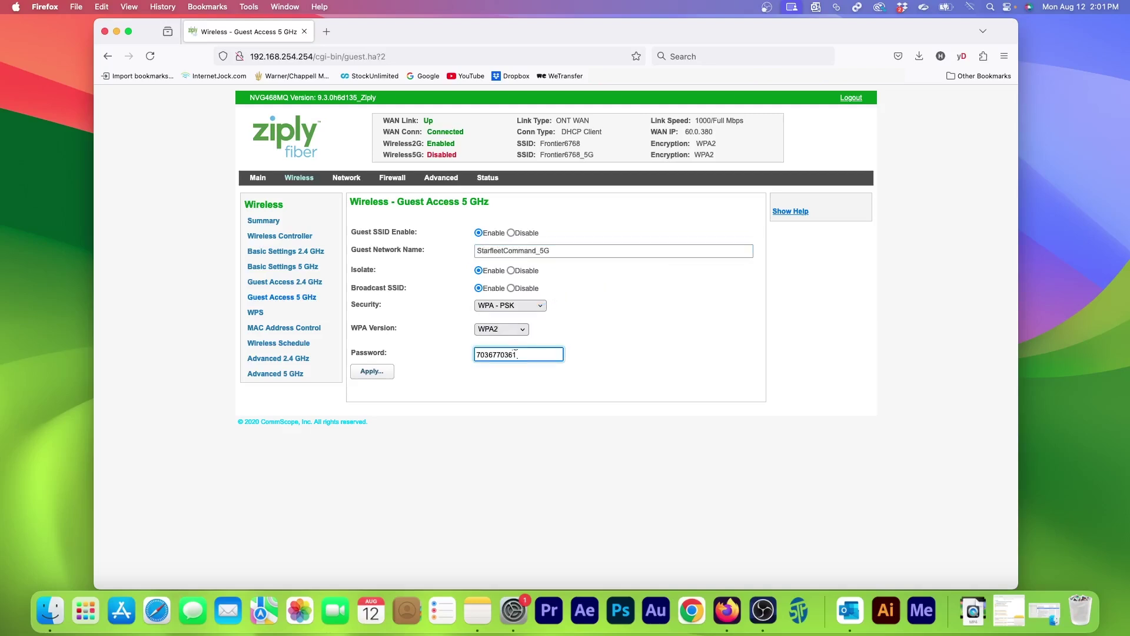
left_click_drag(516, 353, 475, 356)
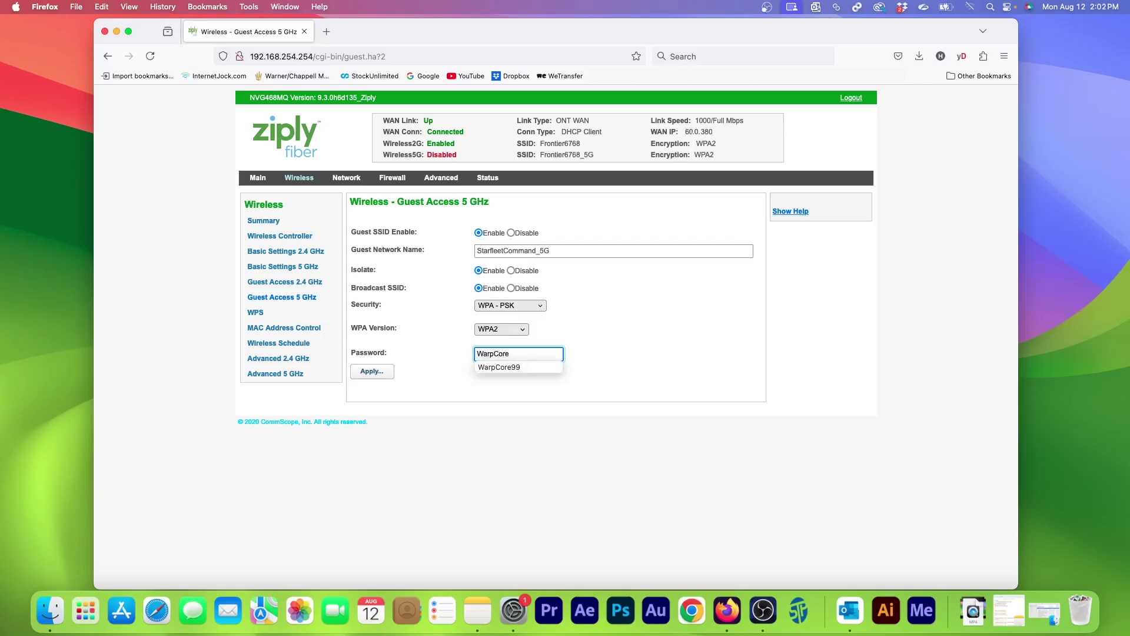
left_click(424, 398)
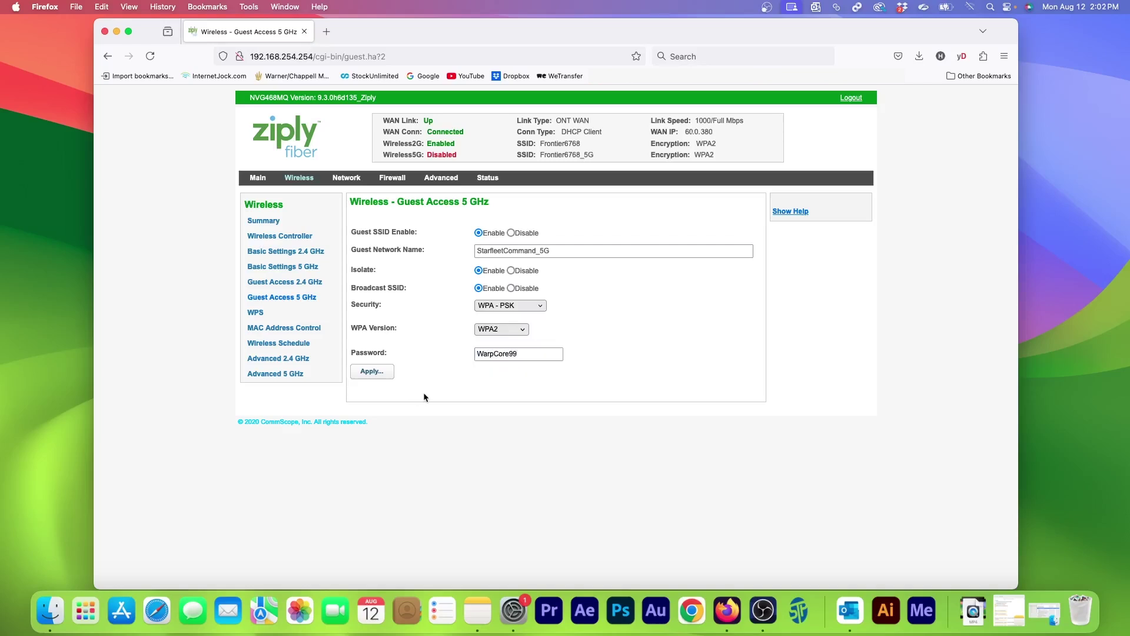
left_click(375, 372)
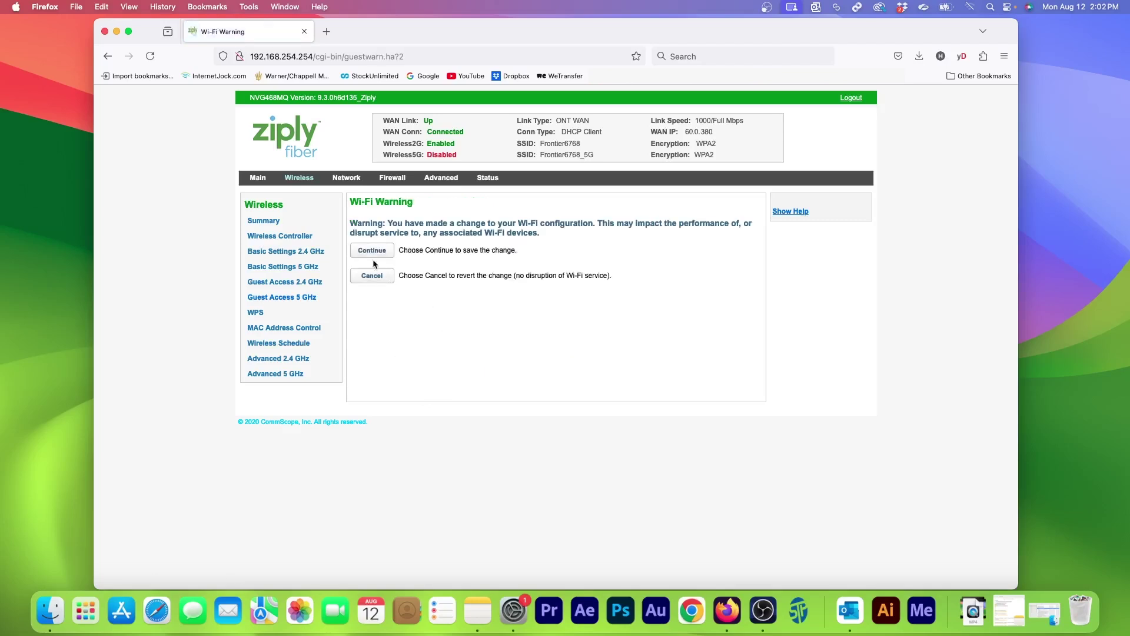
Confirm the Wi-Fi Warning to save the 5 GHz guest settings
left_click(373, 251)
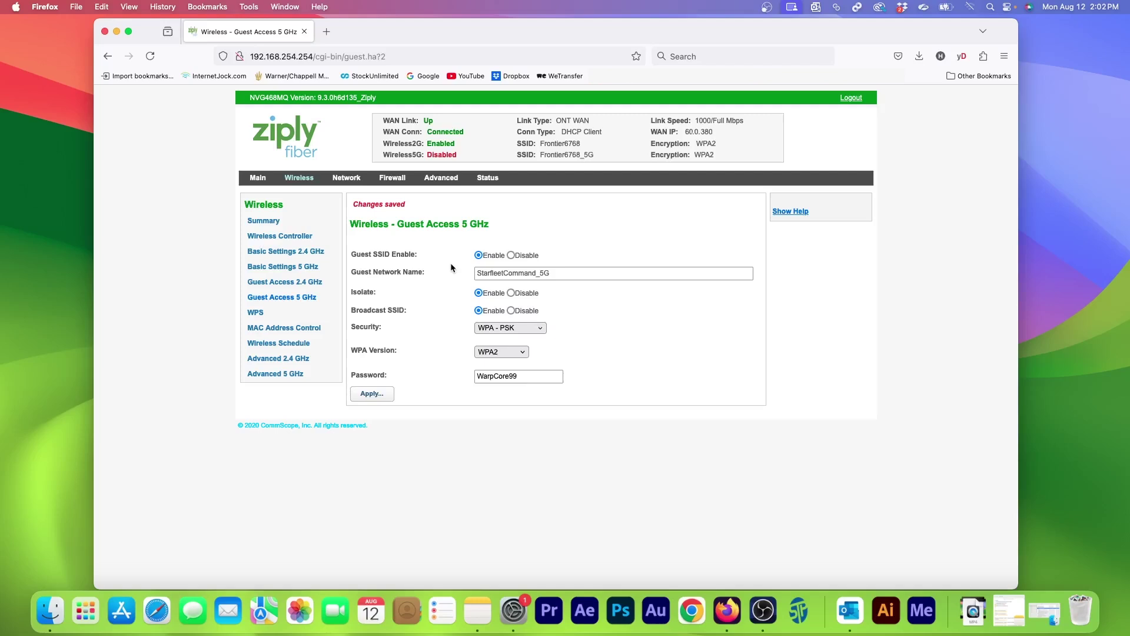
Reopen Guest Access 2.4 GHz and toggle StarfleetCommand's Guest SSID Enable setting off and back on
left_click(510, 256)
left_click(284, 282)
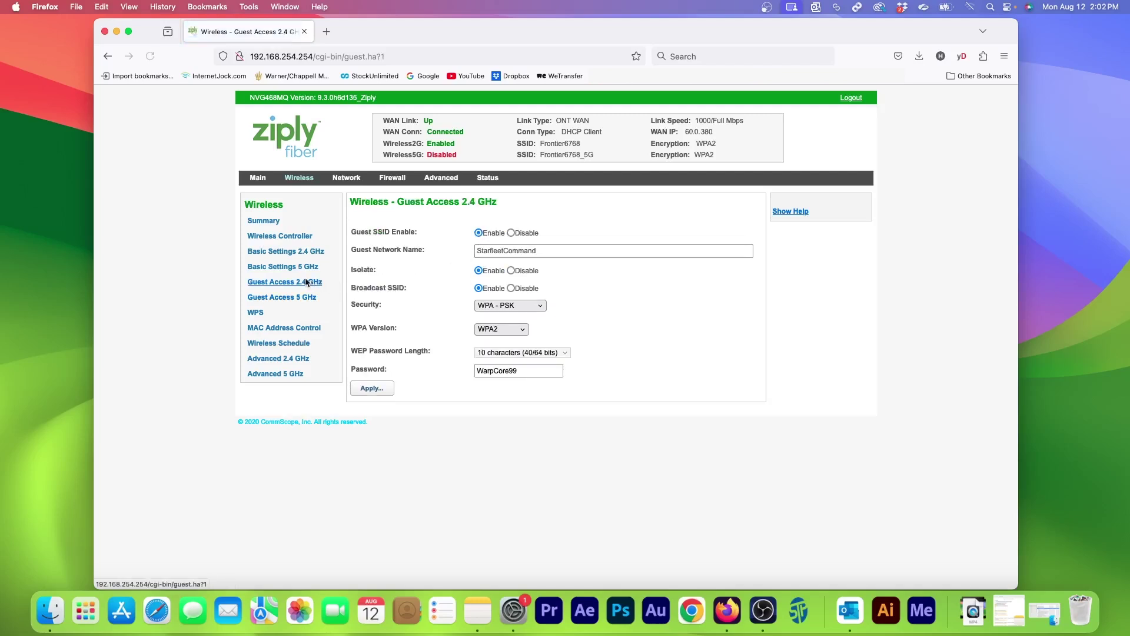
left_click(511, 232)
left_click(479, 233)
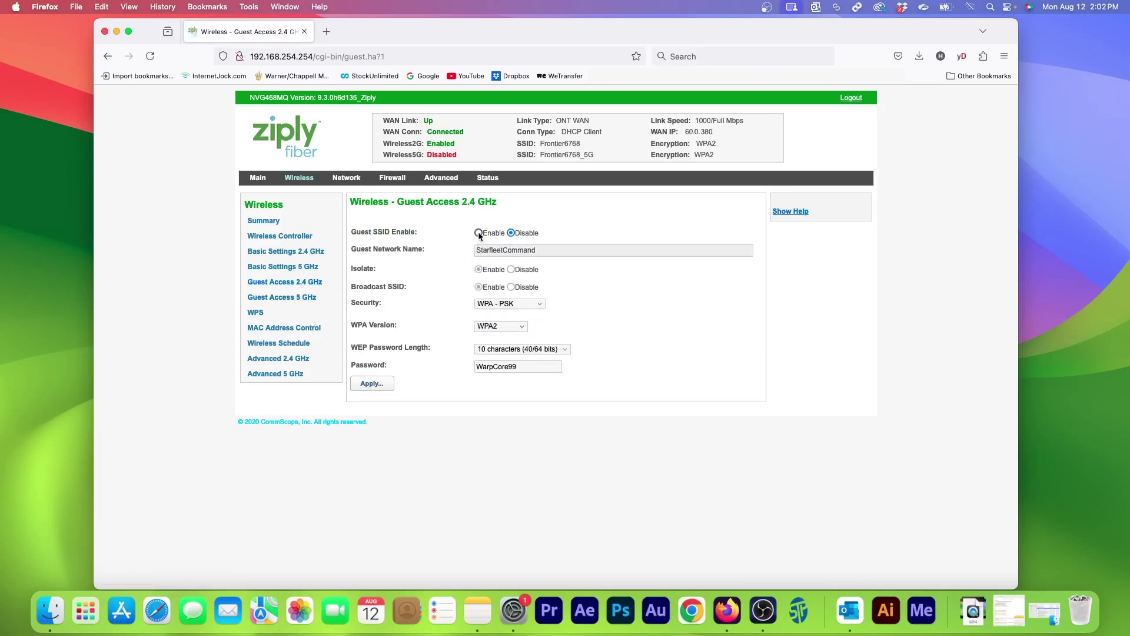